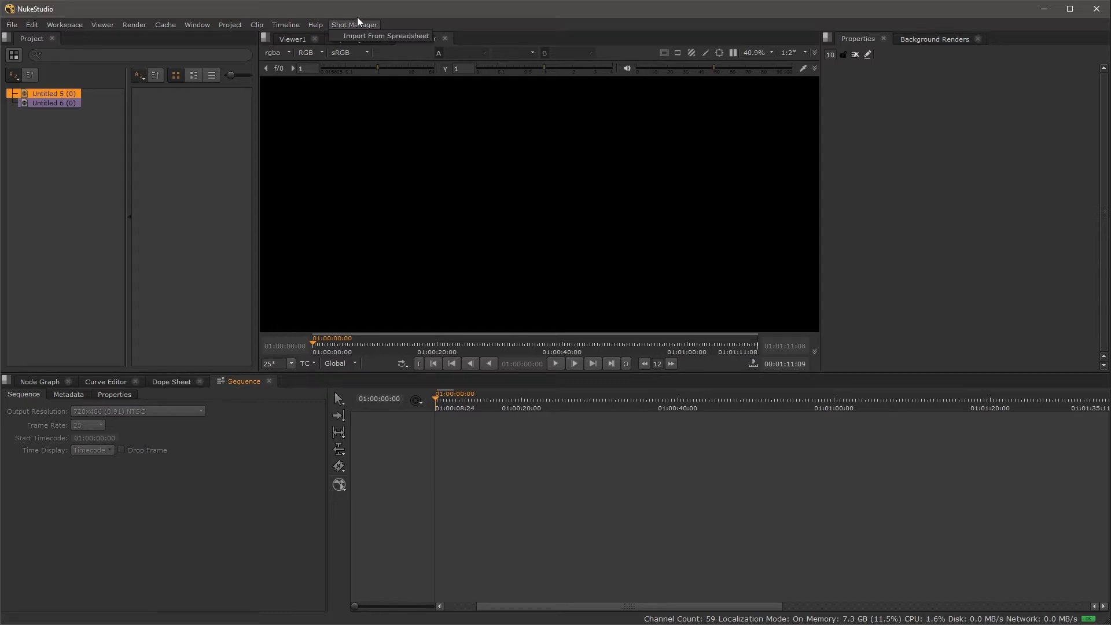
Step: Import the shots from the spreadsheet with Shot Manager and play back the first part of the SQ_040_Flashback sequence
{"action": "left_click", "coordinate": [360, 33]}
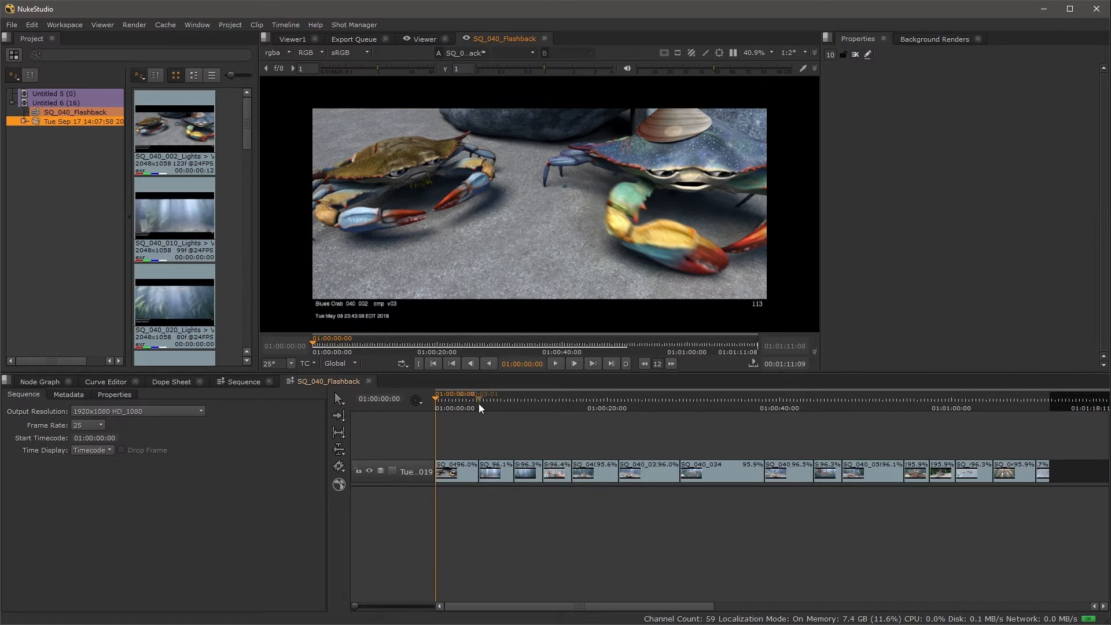
{"action": "left_click_drag", "start_coordinate": [478, 404], "coordinate": [525, 399]}
{"action": "left_click", "coordinate": [554, 366]}
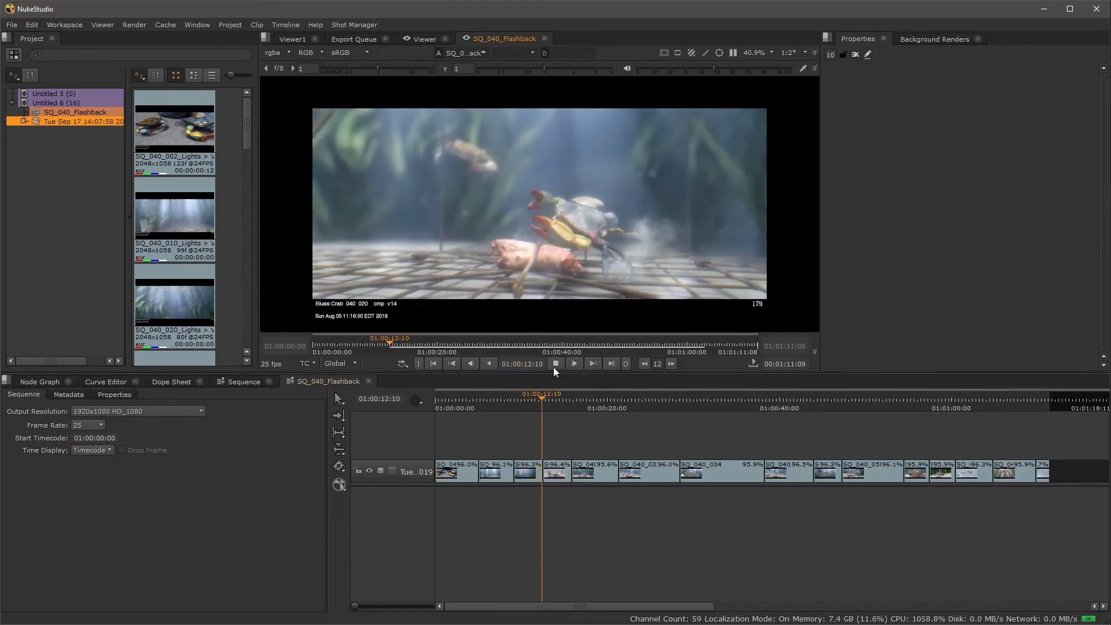
{"action": "left_click", "coordinate": [555, 364]}
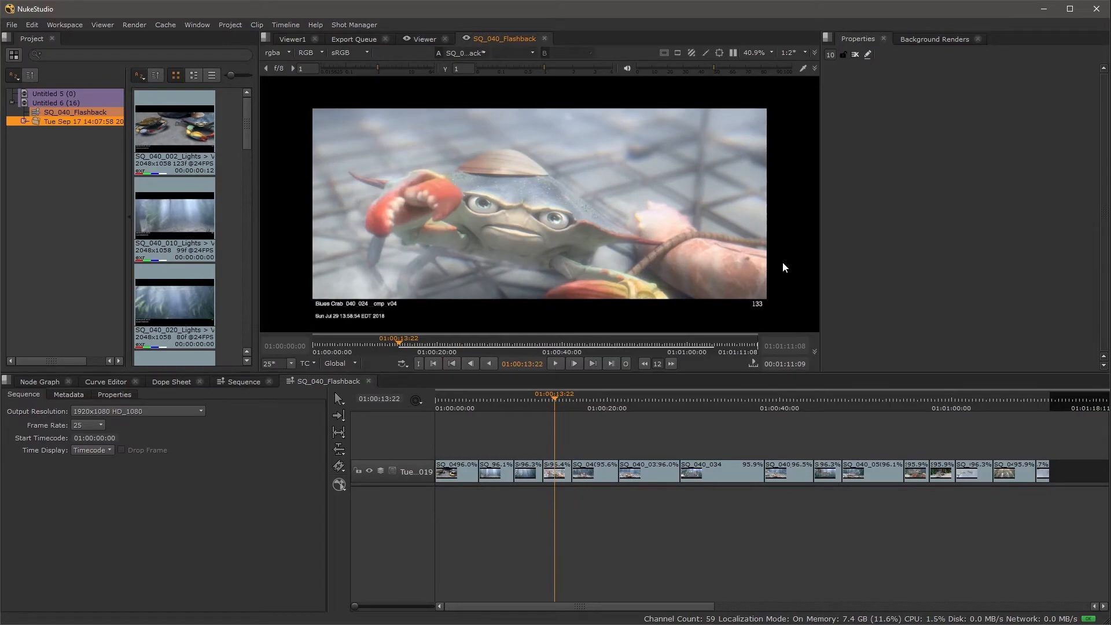
Step: Switch to ShotData.xlsx in Excel and enter "re-render" as the task for shot SQ_040_010 in cell E3
{"action": "key", "text": "alt+Tab"}
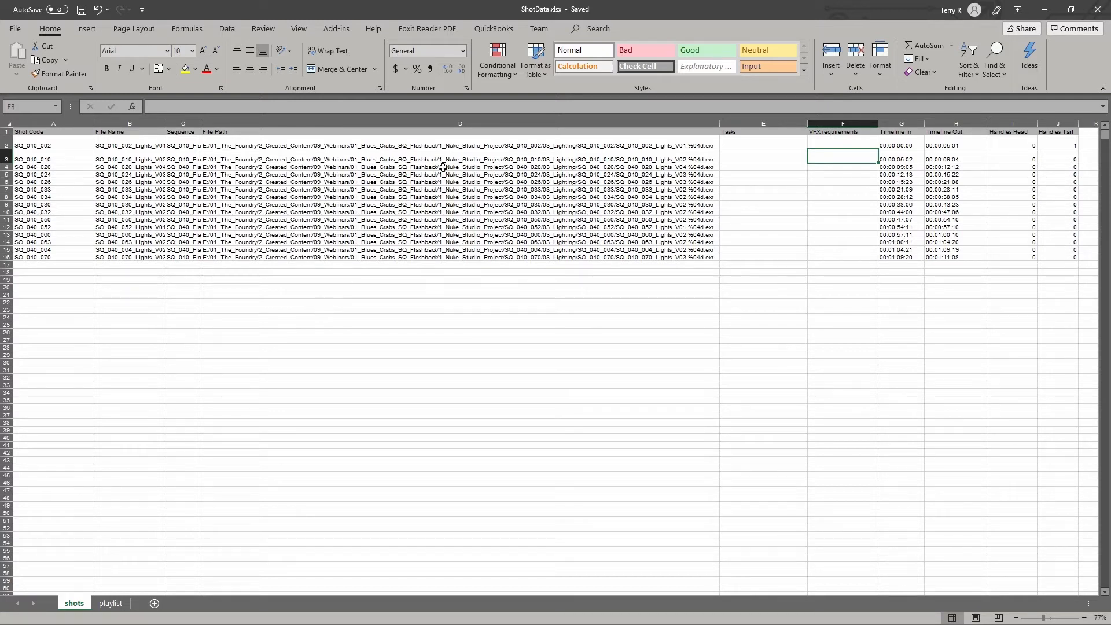
{"action": "left_click", "coordinate": [746, 158]}
{"action": "type", "text": "re-render"}
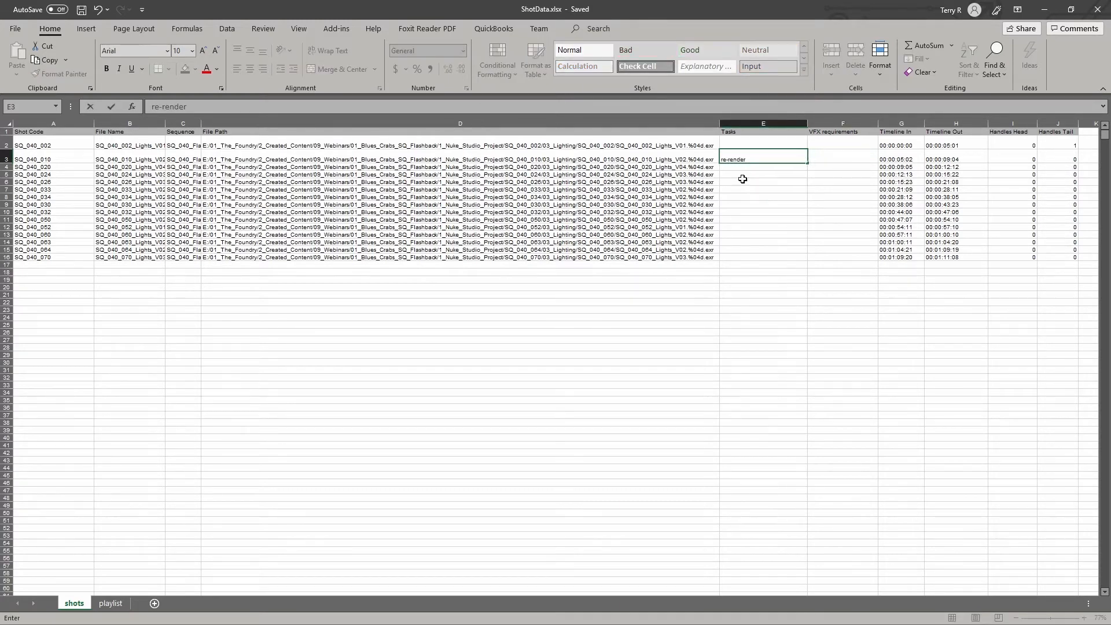
{"action": "key", "text": "ctrl+Return"}
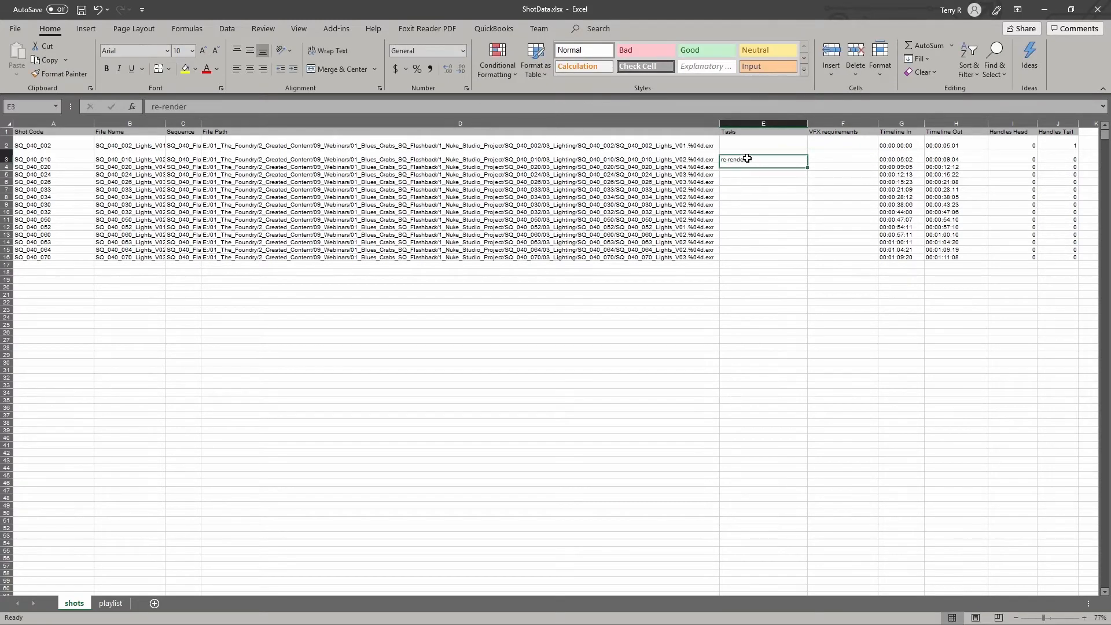
Step: Copy the "re-render" task from shot SQ_040_010 to shots SQ_040_033, SQ_040_052, SQ_040_064 and SQ_040_032
{"action": "key", "text": "ctrl+c"}
{"action": "left_click", "coordinate": [744, 189]}
{"action": "key", "text": "ctrl+v"}
{"action": "left_click", "coordinate": [749, 225]}
{"action": "key", "text": "ctrl+v"}
{"action": "left_click", "coordinate": [749, 249]}
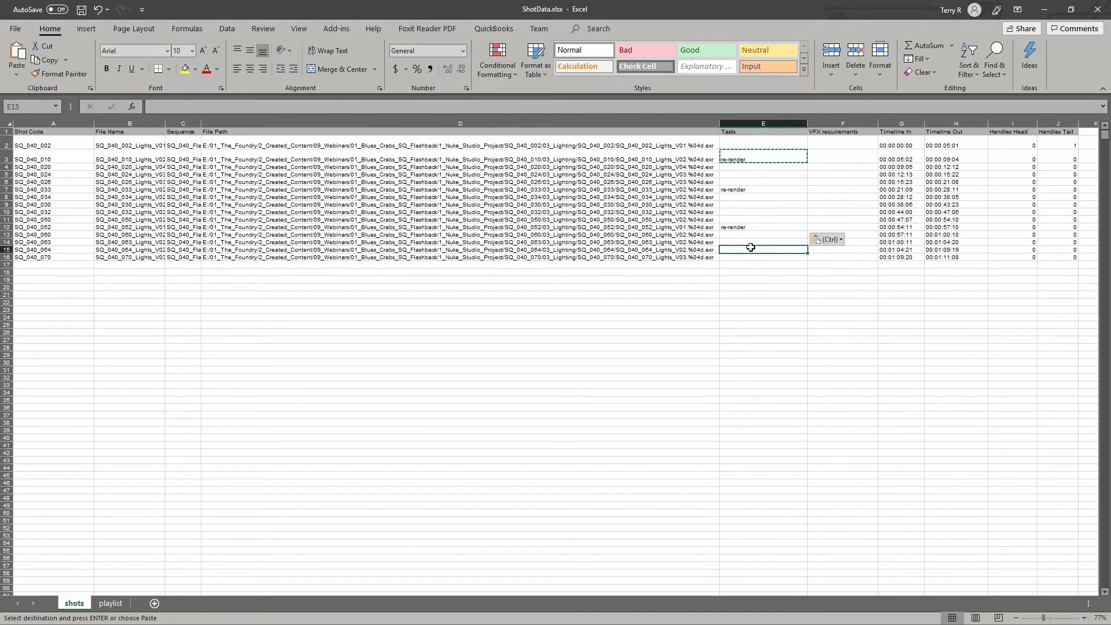
{"action": "key", "text": "ctrl+v"}
{"action": "left_click", "coordinate": [762, 212]}
{"action": "key", "text": "ctrl+v"}
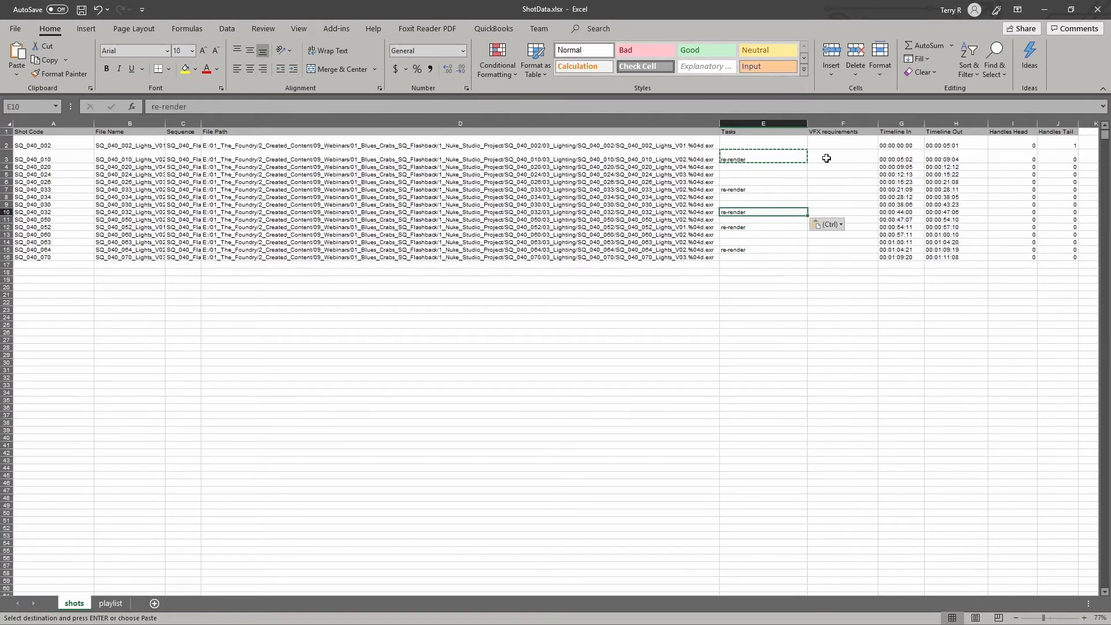
Step: Enter "Render with MB" as the VFX requirement for shot SQ_040_024 in cell F5
{"action": "left_click", "coordinate": [835, 158]}
{"action": "left_click", "coordinate": [839, 173]}
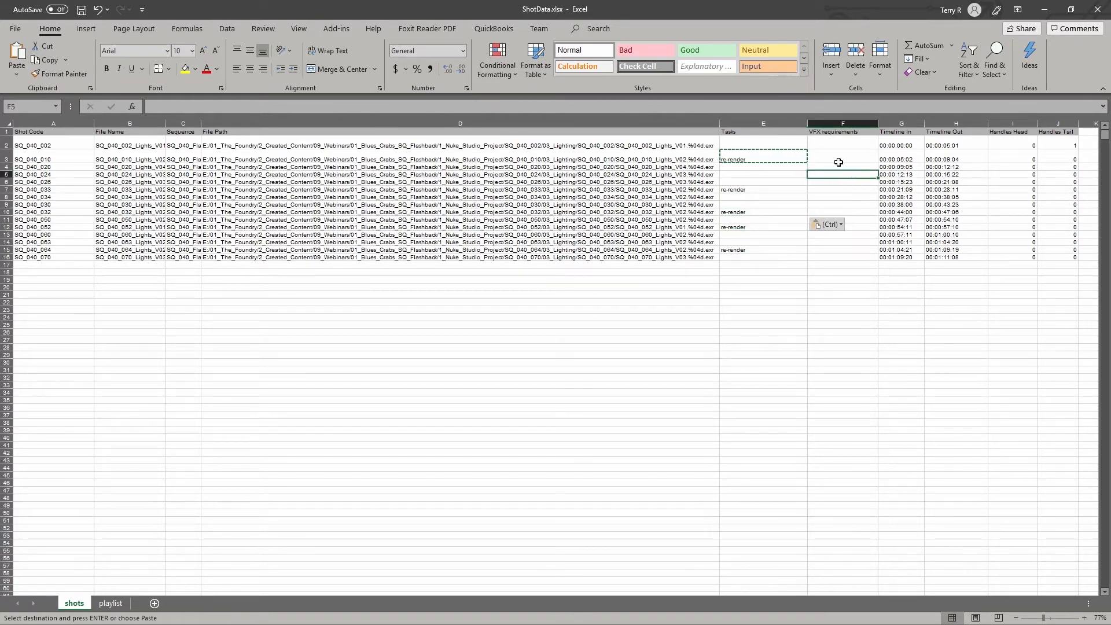
{"action": "type", "text": "Render w"}
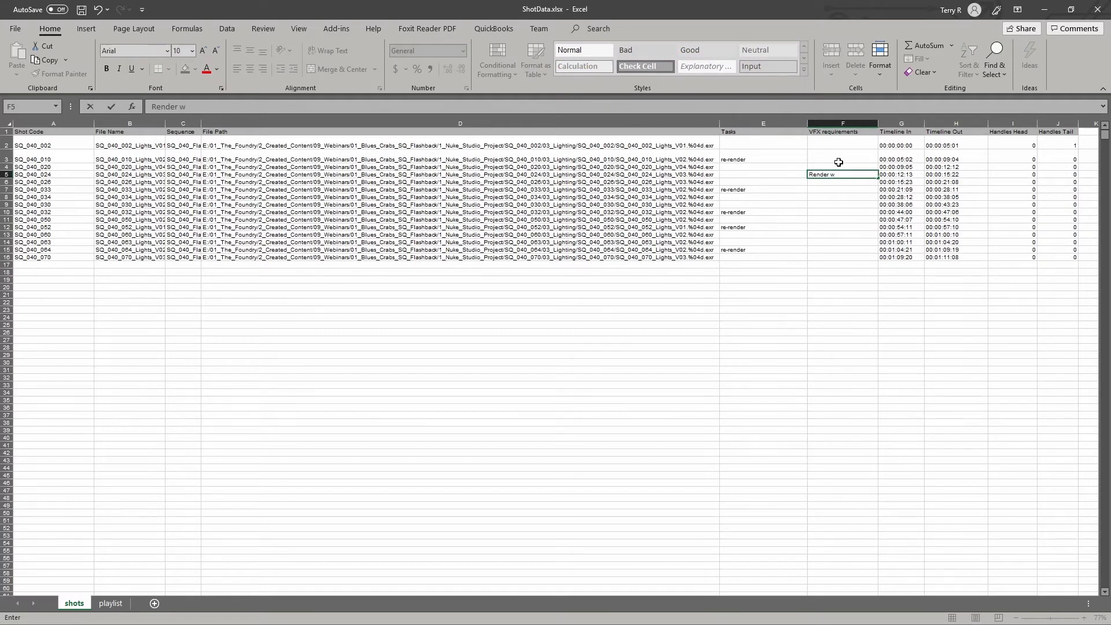
{"action": "type", "text": "ith MB"}
{"action": "left_click", "coordinate": [843, 205]}
Step: Copy the "Render with MB" requirement from SQ_040_024 to shots SQ_040_032, SQ_040_063, SQ_040_052 and SQ_040_033
{"action": "left_click", "coordinate": [837, 176]}
{"action": "key", "text": "ctrl+c"}
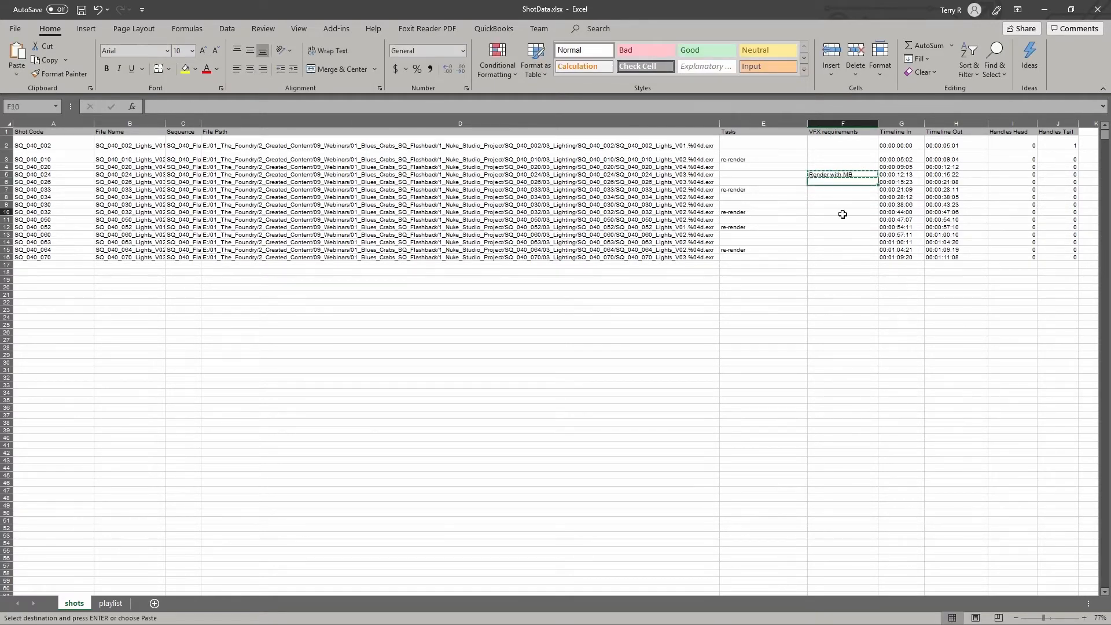
{"action": "left_click", "coordinate": [845, 213]}
{"action": "key", "text": "ctrl+v"}
{"action": "left_click", "coordinate": [846, 242]}
{"action": "key", "text": "ctrl+v"}
{"action": "left_click", "coordinate": [849, 229]}
{"action": "key", "text": "ctrl+v"}
{"action": "left_click", "coordinate": [845, 190]}
{"action": "key", "text": "ctrl+v"}
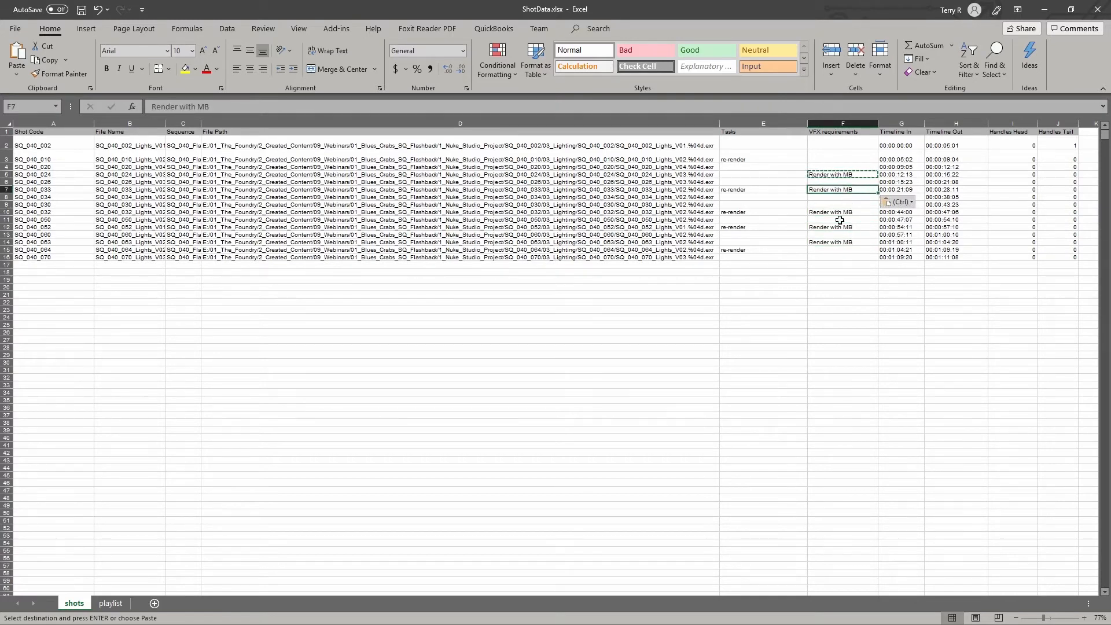
Step: Save the ShotData.xlsx workbook and minimize it to return to NukeStudio
{"action": "left_click", "coordinate": [776, 266]}
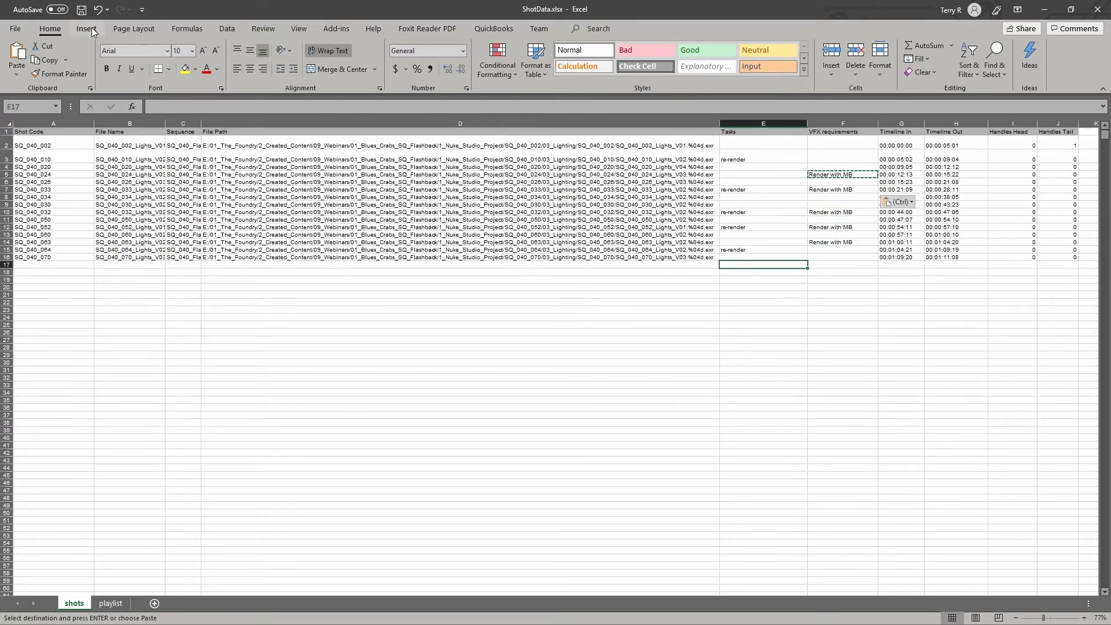
{"action": "left_click", "coordinate": [83, 13]}
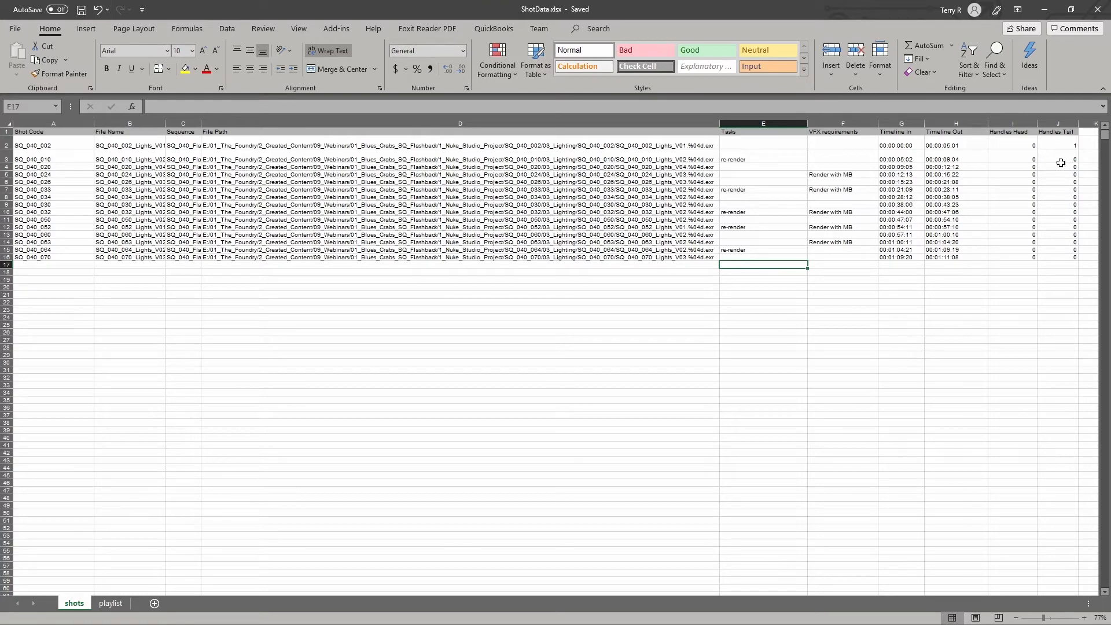
{"action": "left_click", "coordinate": [1045, 9]}
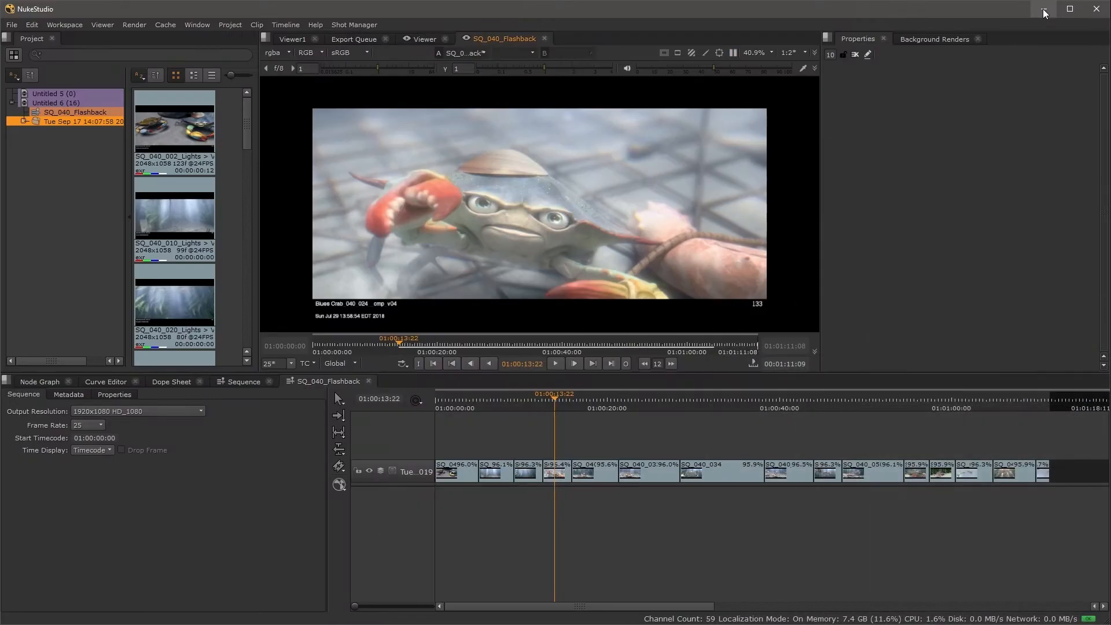
Step: Select the Untitled 5 project, collapse Untitled 6 and import the edited shots from the spreadsheet with Shot Manager
{"action": "left_click", "coordinate": [27, 93]}
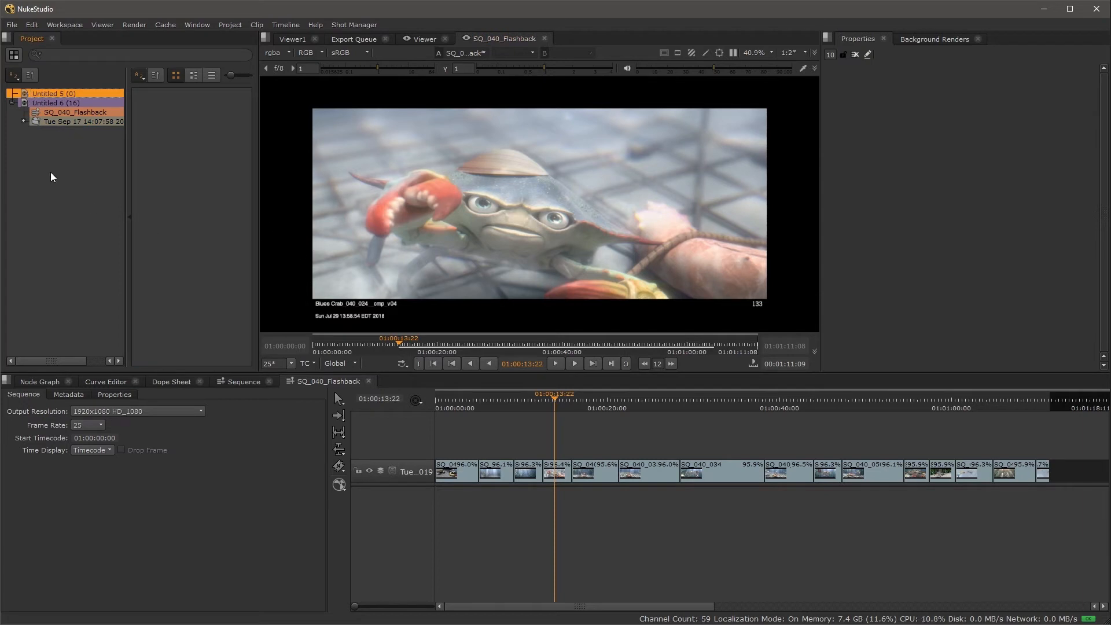
{"action": "left_click", "coordinate": [13, 102]}
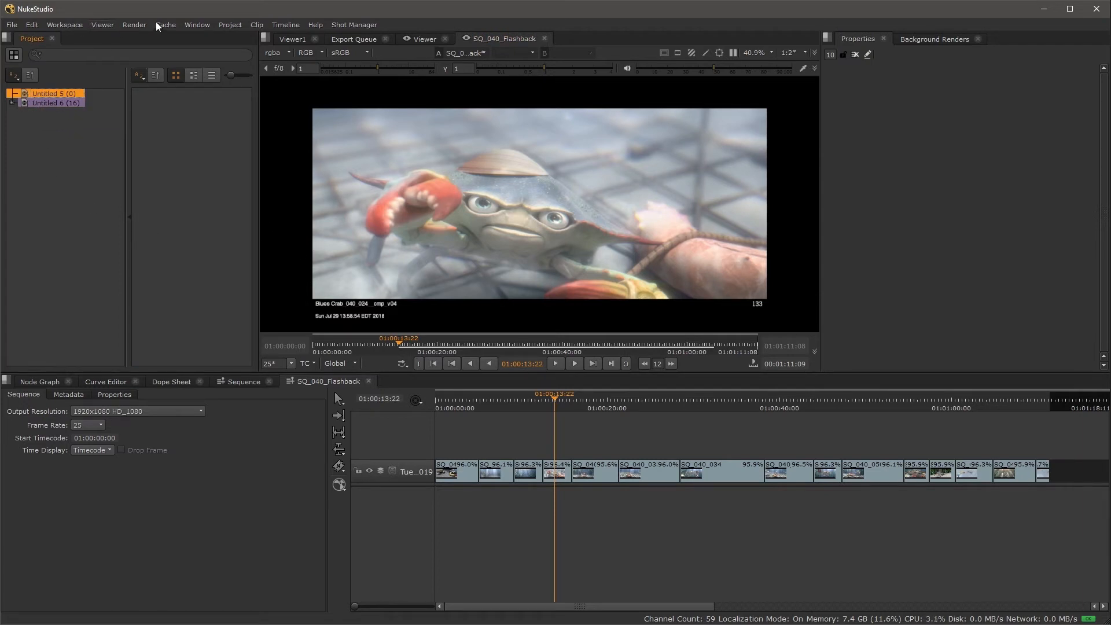
{"action": "left_click", "coordinate": [352, 23]}
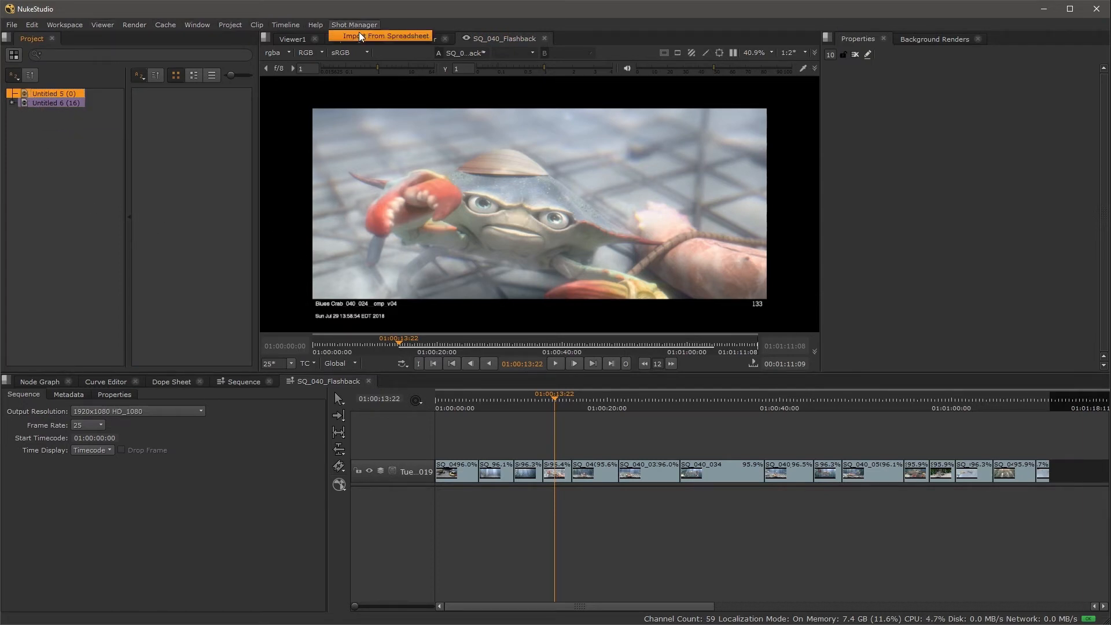
{"action": "left_click", "coordinate": [360, 35]}
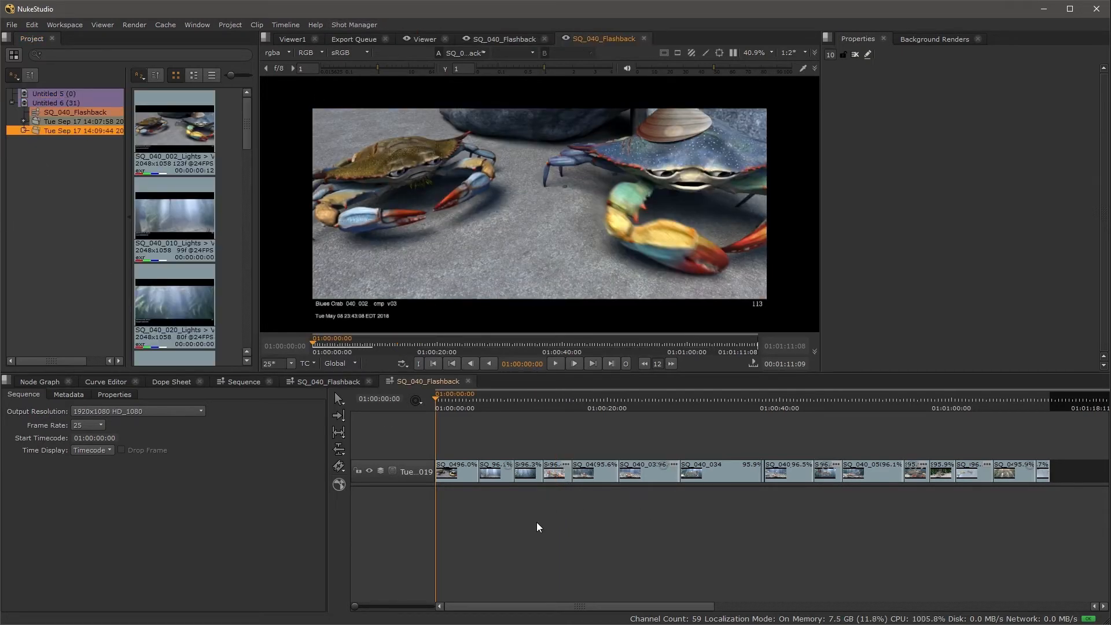
Step: Inspect the name of the task tag on the SQ_040_010 clip in the new timeline and close the tag details
{"action": "scroll", "coordinate": [509, 436], "scroll_direction": "up", "scroll_amount": 1}
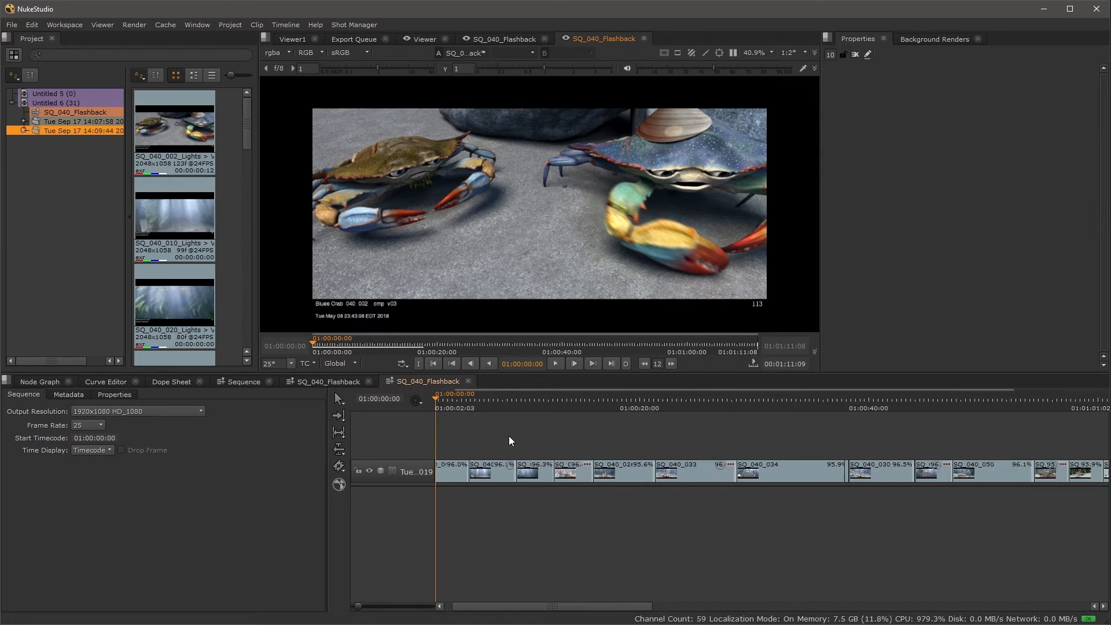
{"action": "scroll", "coordinate": [509, 435], "scroll_direction": "up", "scroll_amount": 2}
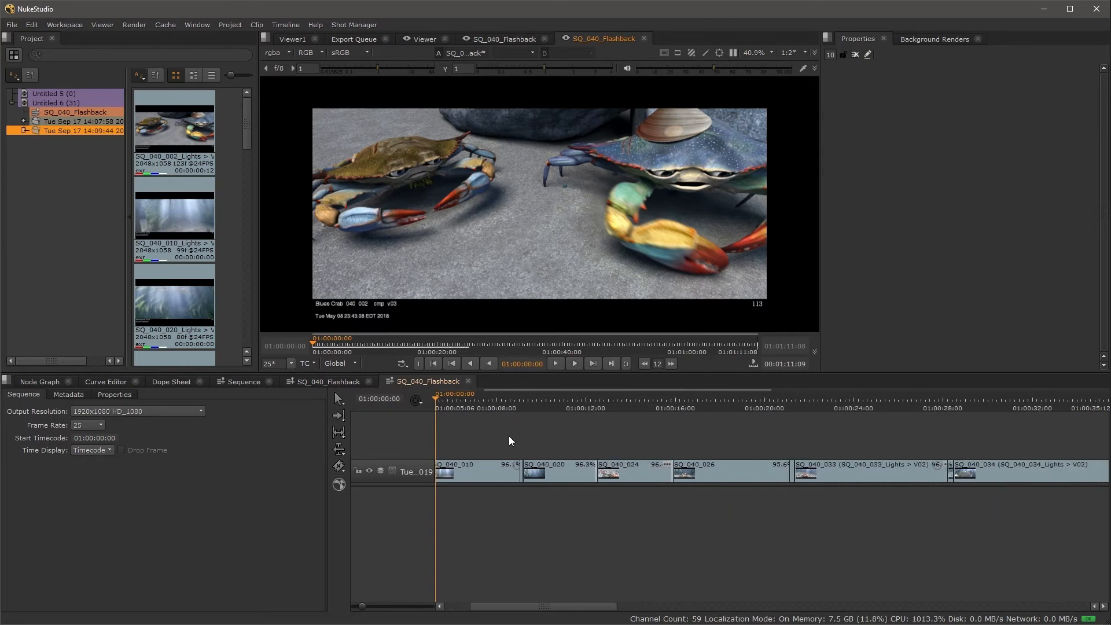
{"action": "left_click", "coordinate": [516, 464]}
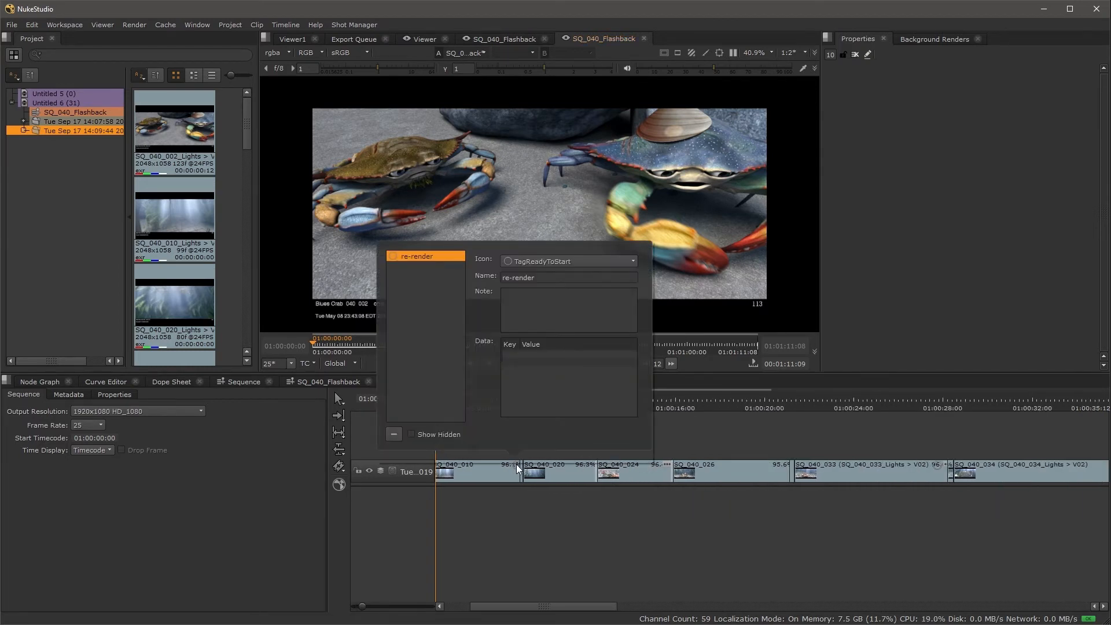
{"action": "left_click_drag", "start_coordinate": [553, 278], "coordinate": [457, 276]}
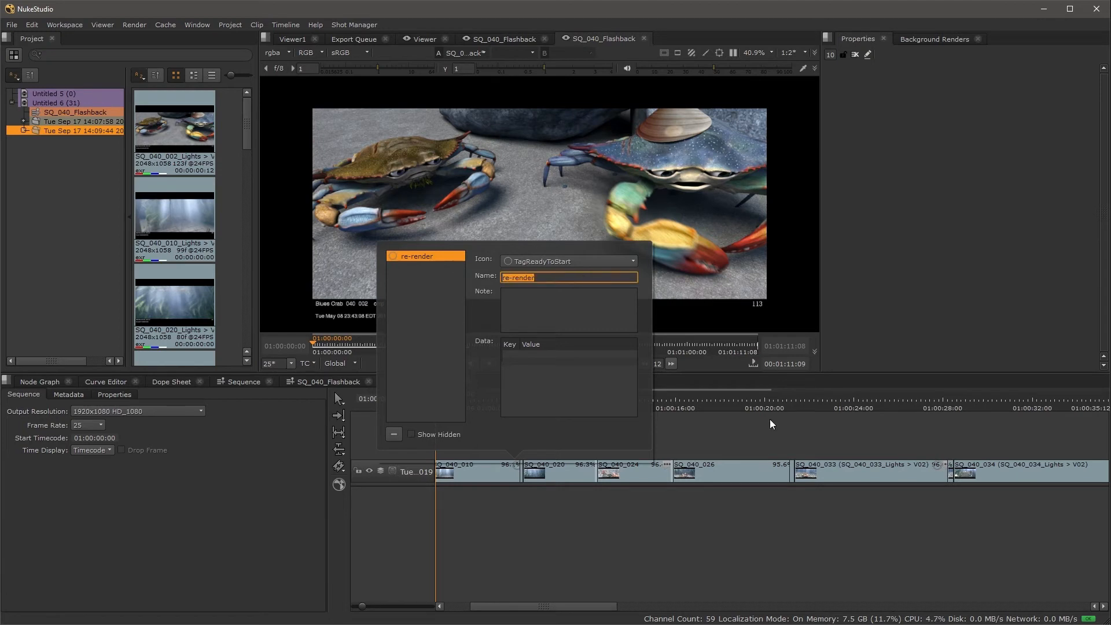
{"action": "left_click", "coordinate": [764, 442]}
Step: Inspect the note in the VFX requirements tag on the SQ_040_024 clip and close the tag details
{"action": "scroll", "coordinate": [694, 450], "scroll_direction": "down", "scroll_amount": 1}
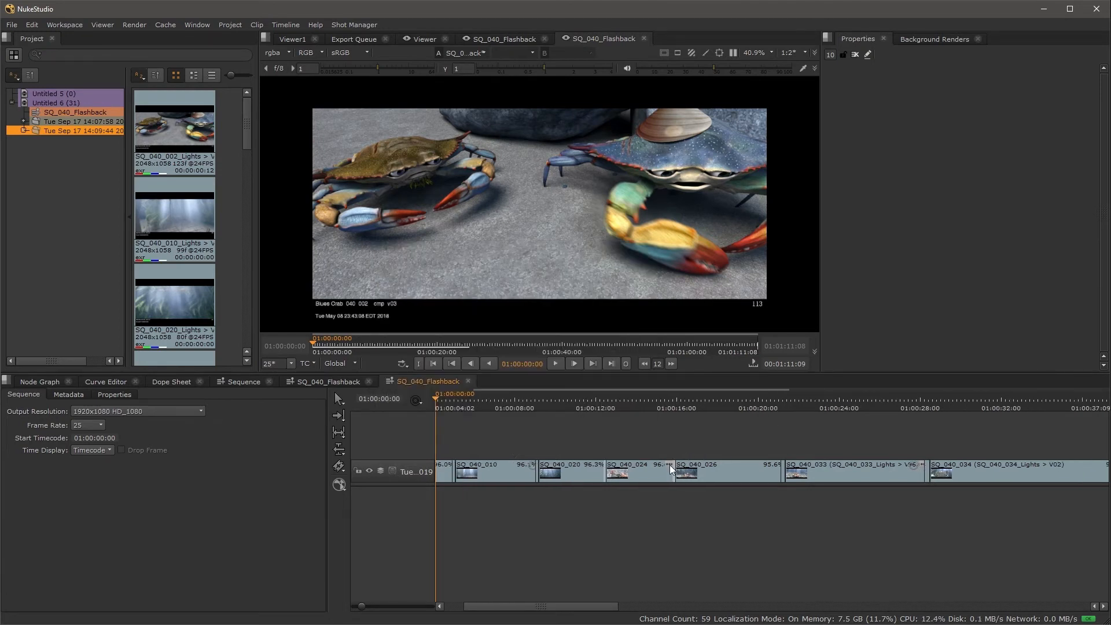
{"action": "left_click", "coordinate": [669, 464]}
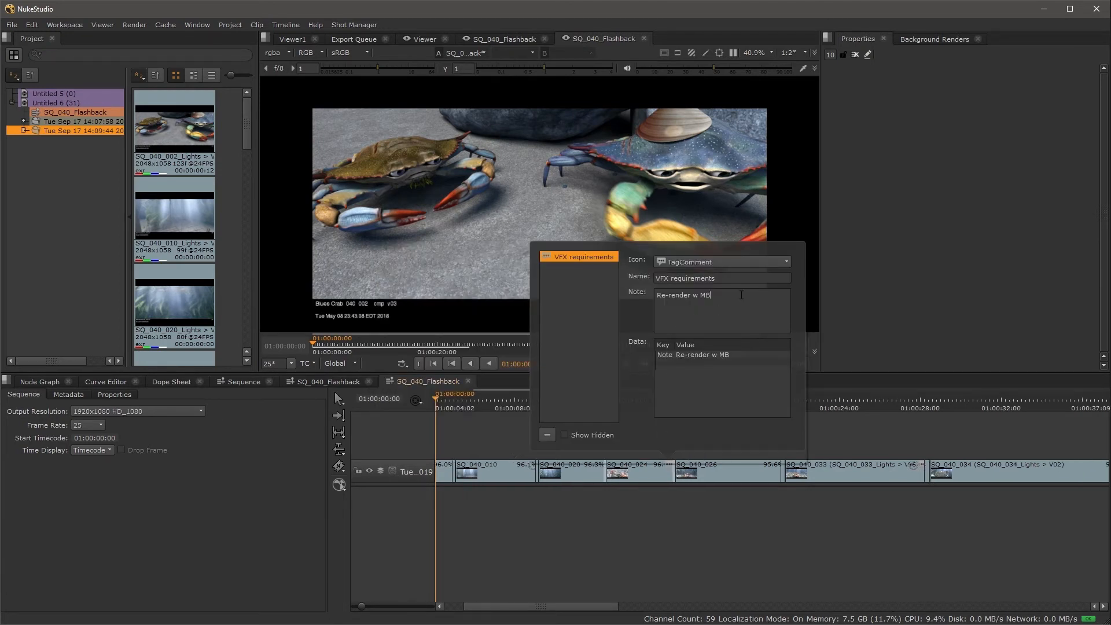
{"action": "left_click_drag", "start_coordinate": [741, 296], "coordinate": [650, 294]}
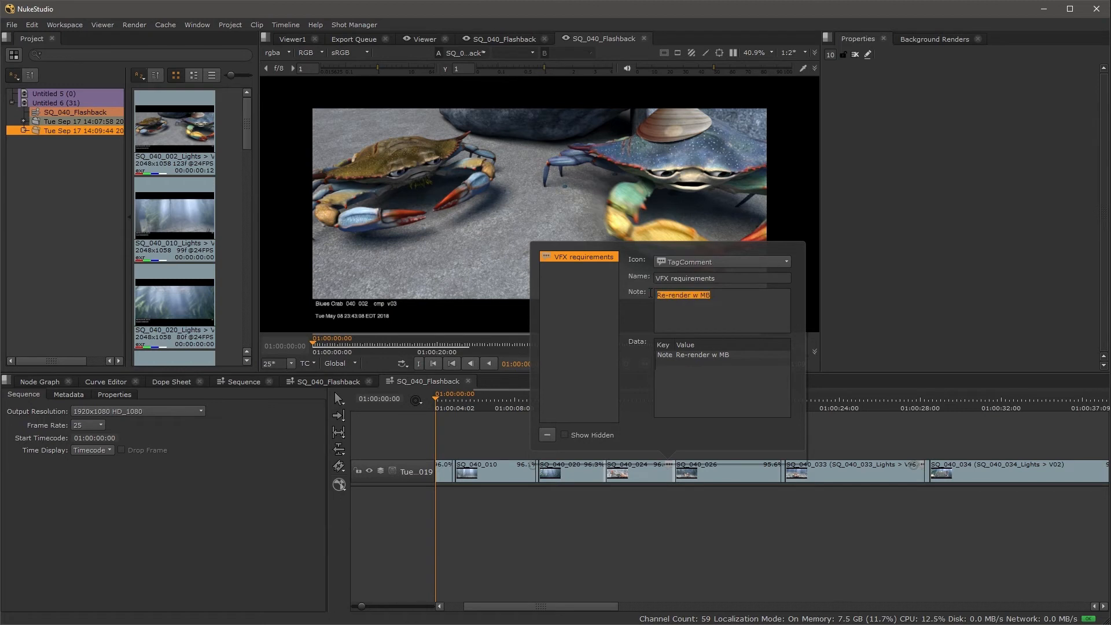
{"action": "left_click", "coordinate": [874, 431]}
{"action": "scroll", "coordinate": [915, 438], "scroll_direction": "up", "scroll_amount": 3}
{"action": "left_click_drag", "start_coordinate": [915, 443], "coordinate": [636, 442]}
{"action": "scroll", "coordinate": [643, 442], "scroll_direction": "up", "scroll_amount": 3}
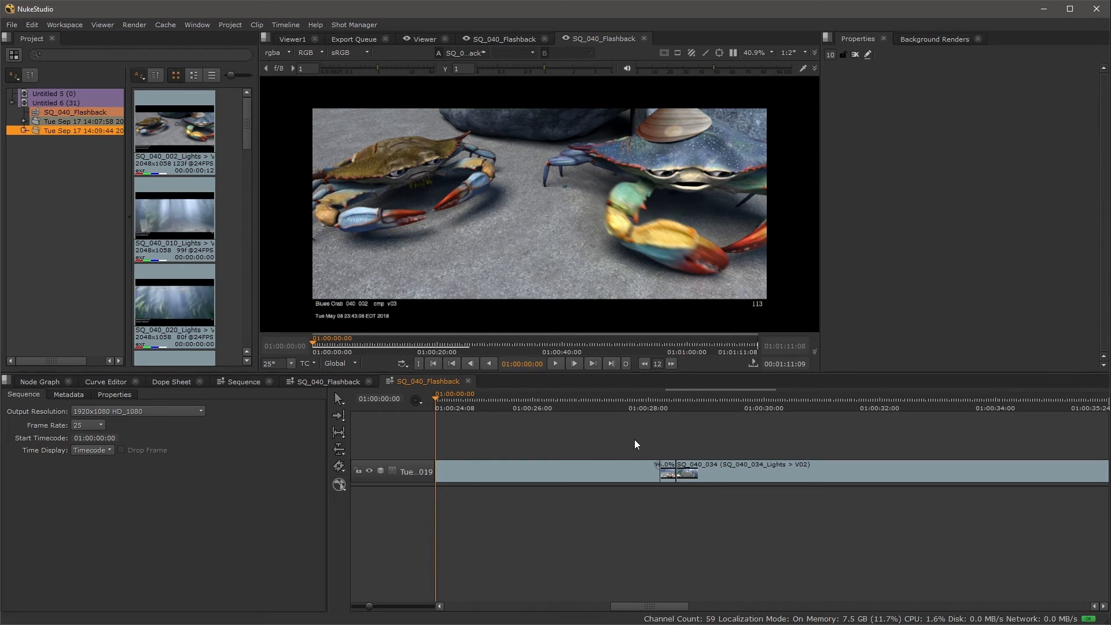
Step: Select all clips on the timeline and review the commands available for them, as well as the general Shot Manager commands
{"action": "scroll", "coordinate": [633, 440], "scroll_direction": "down", "scroll_amount": 10}
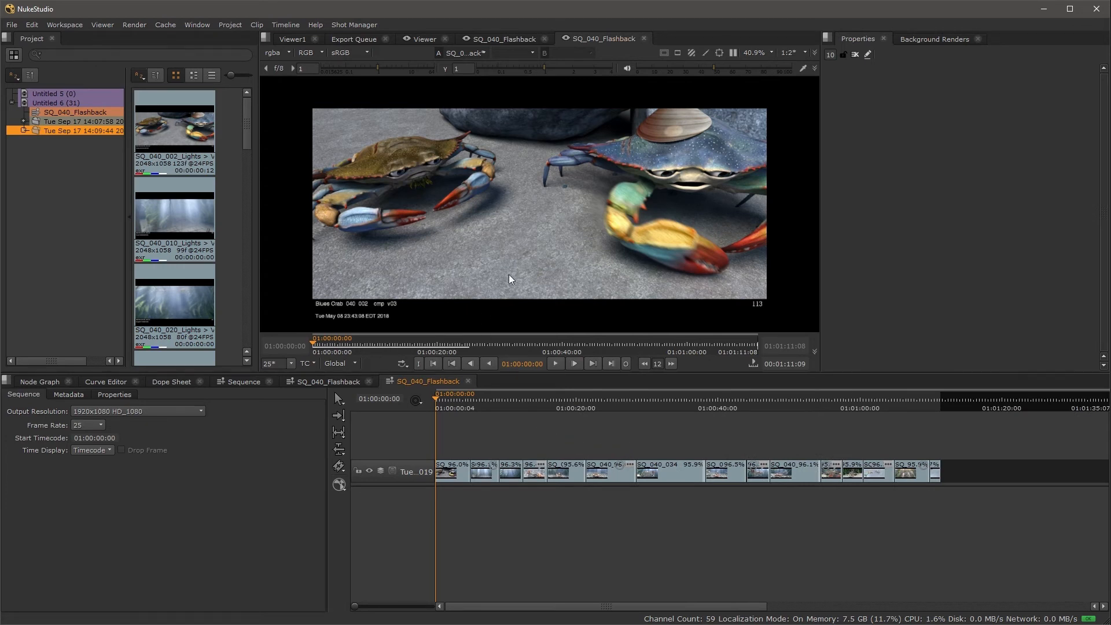
{"action": "left_click_drag", "start_coordinate": [971, 469], "coordinate": [291, 434]}
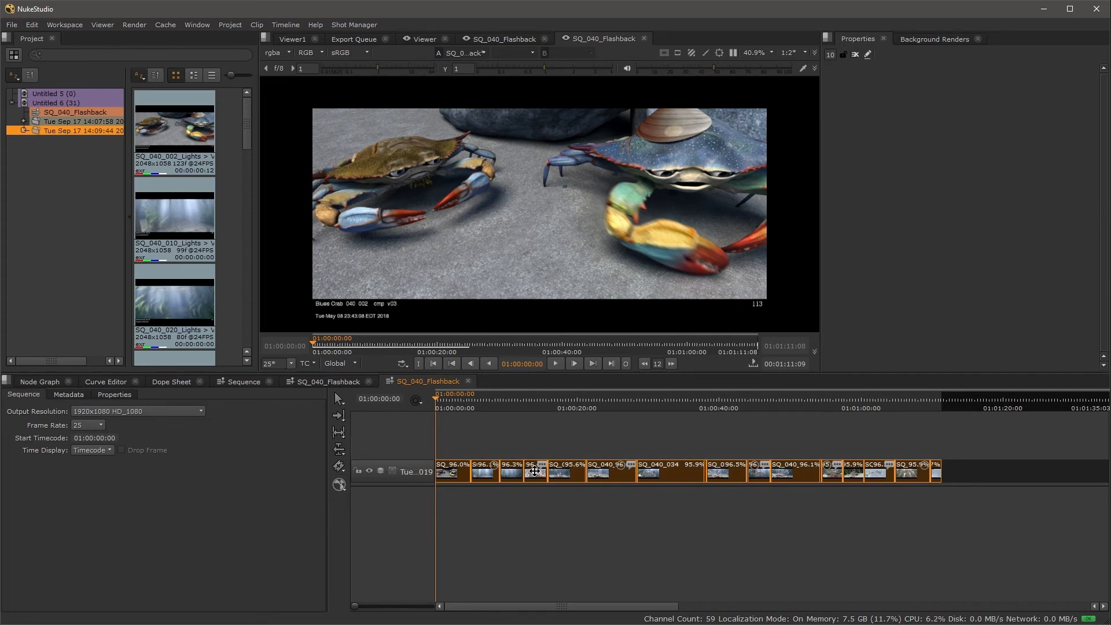
{"action": "right_click", "coordinate": [536, 471]}
{"action": "mouse_move", "coordinate": [589, 456]}
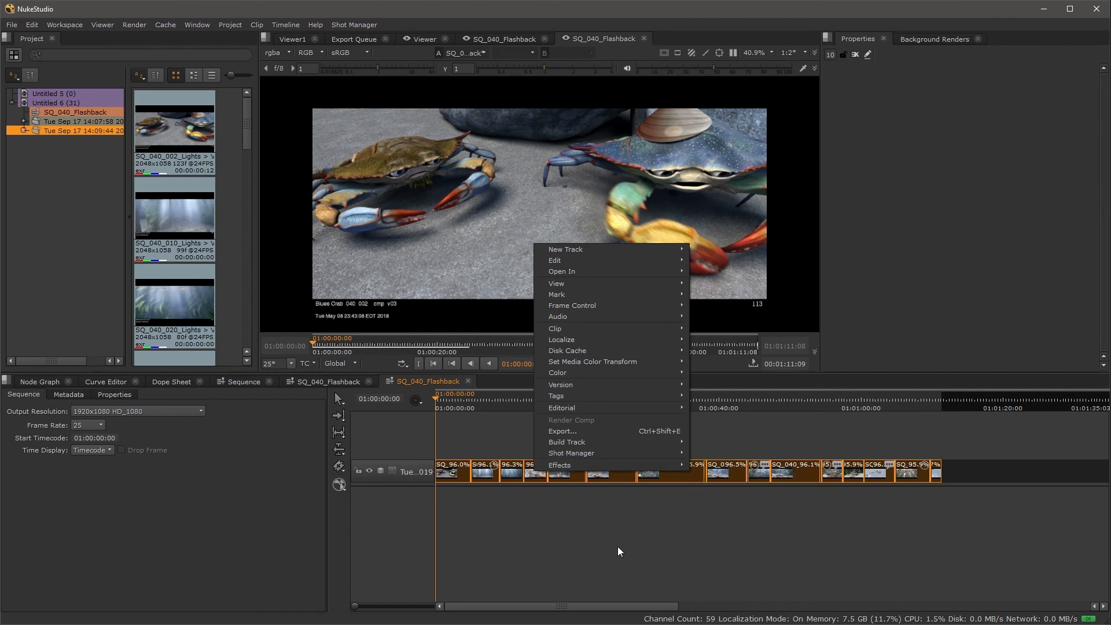
{"action": "left_click", "coordinate": [487, 569]}
{"action": "left_click", "coordinate": [364, 23]}
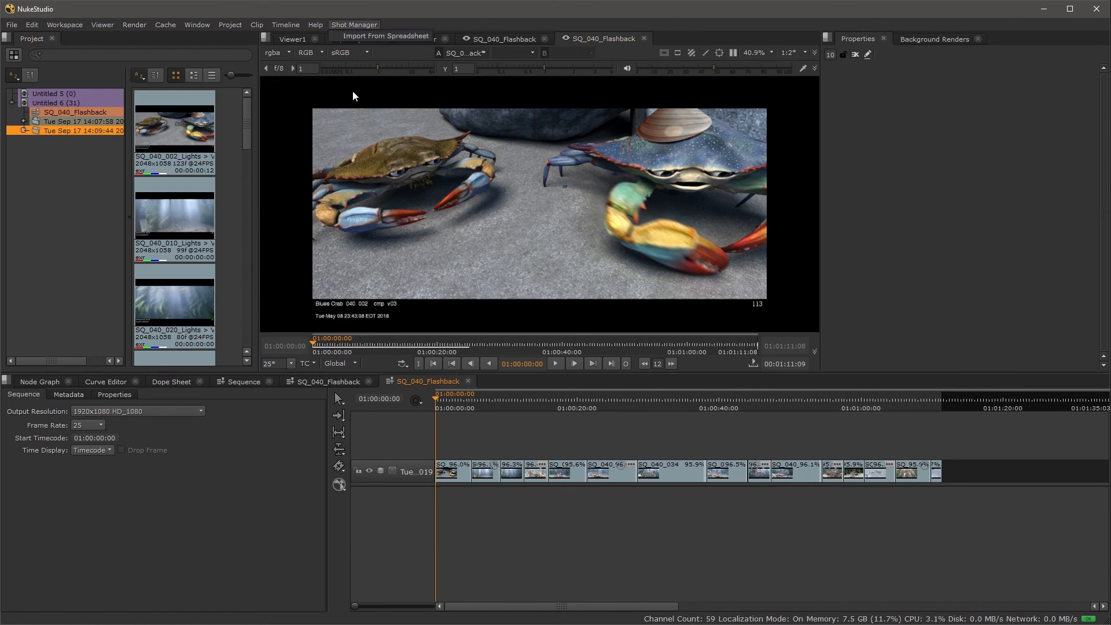
{"action": "left_click", "coordinate": [286, 510]}
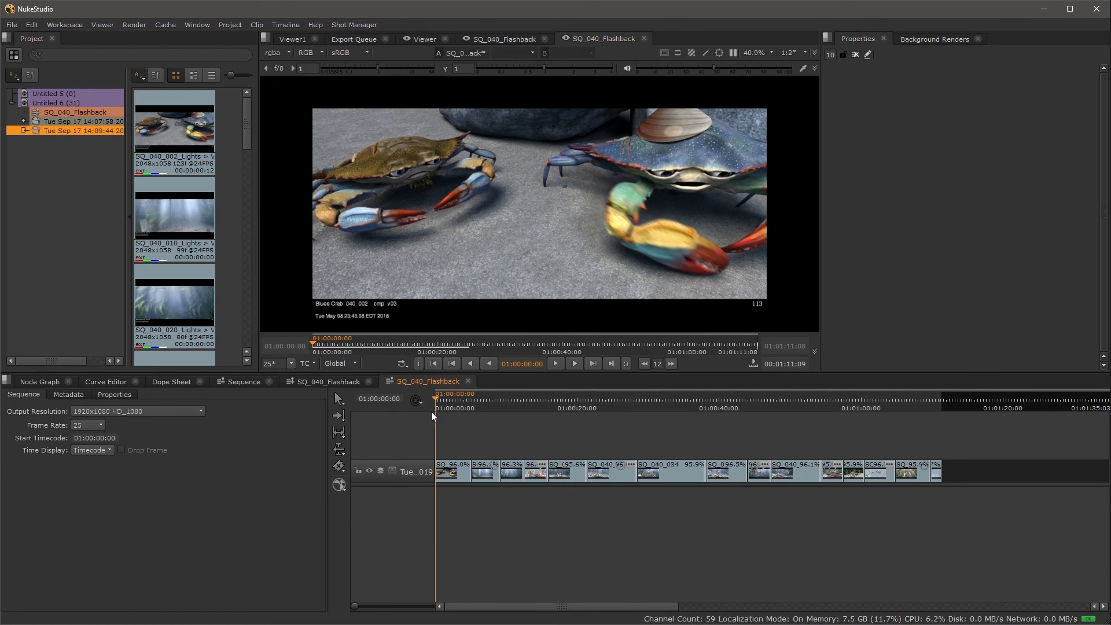
Step: Widen the timeline's track header area to fit the full date-and-time name of the track
{"action": "left_click_drag", "start_coordinate": [433, 416], "coordinate": [497, 419]}
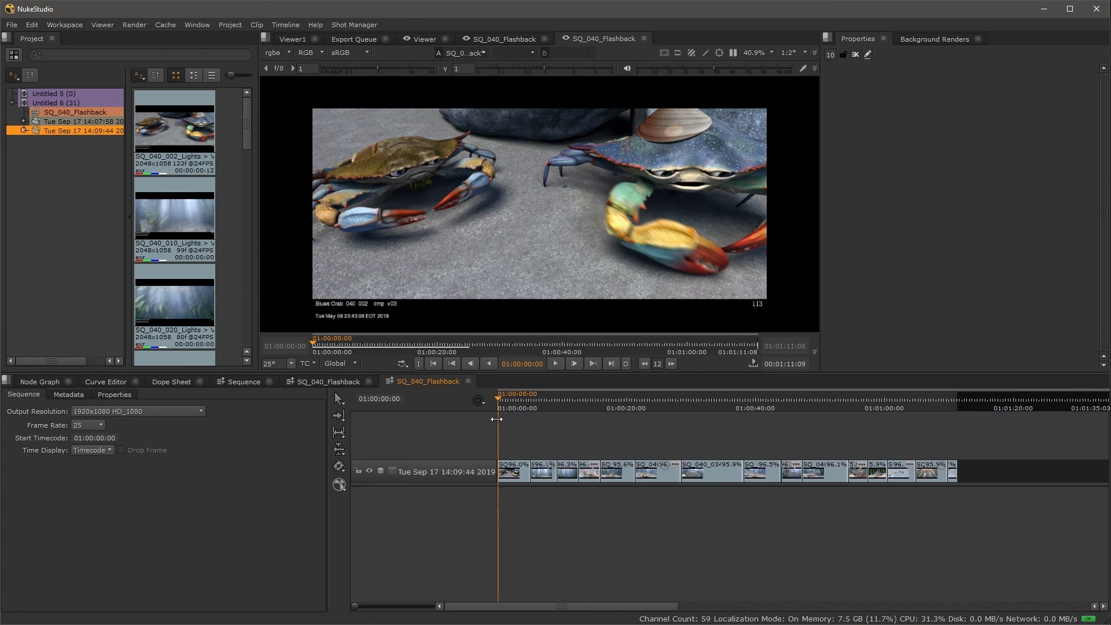